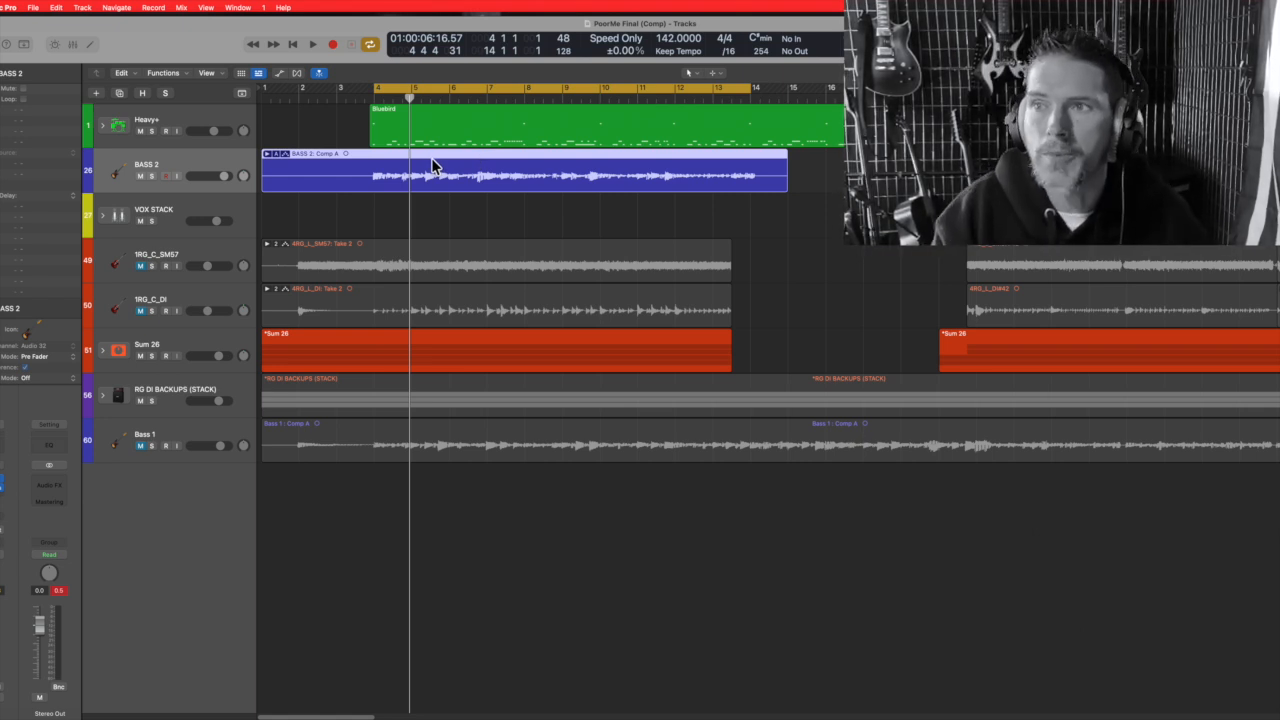
Expand the first BASS 2 take folder and comp Take 2 with Take 3 from just before bar 7 and Take 5 from just before bar 9.
double_click(507, 163)
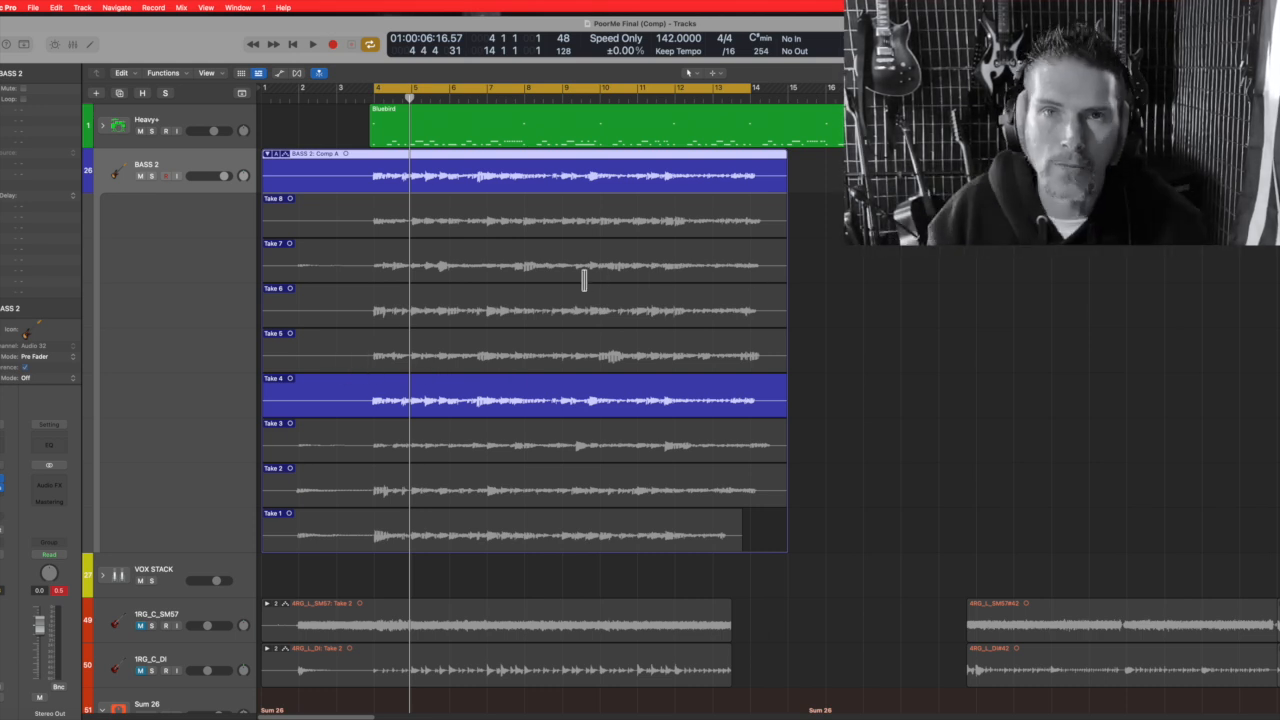
left_click(486, 495)
left_click_drag(478, 446, 742, 446)
left_click_drag(566, 366, 771, 362)
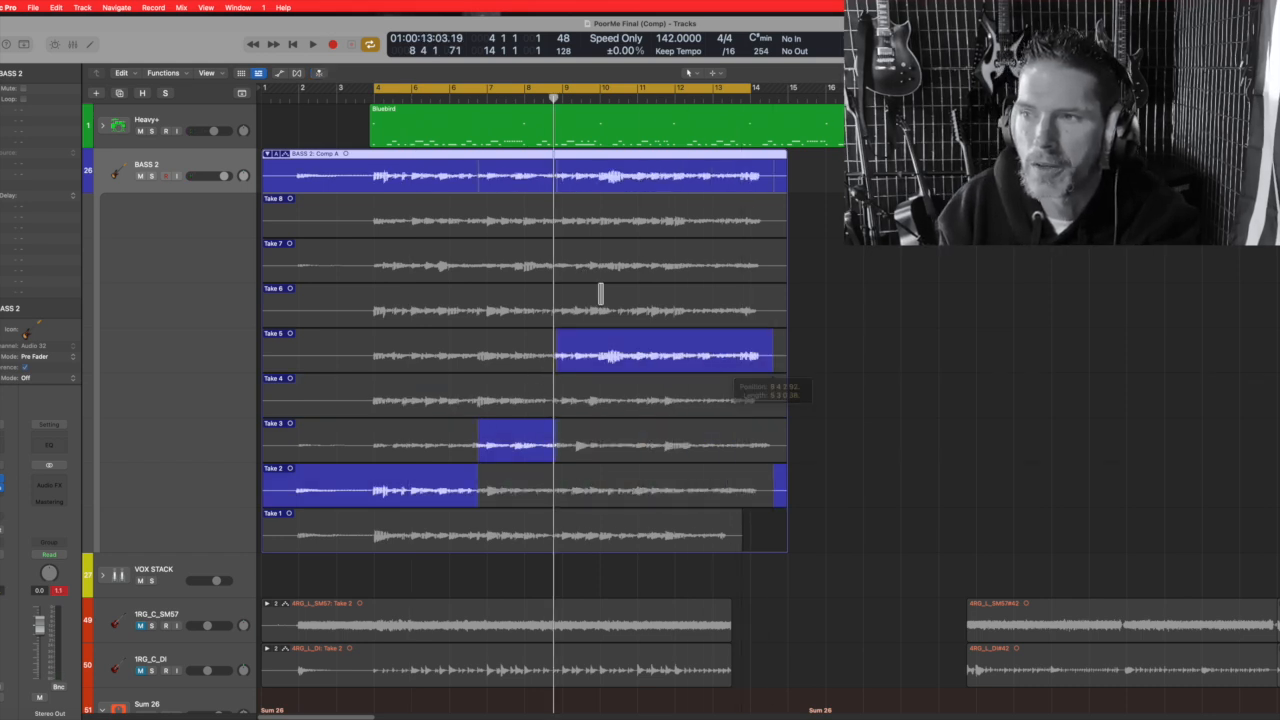
Rework the comp so Take 7 covers about bar 6 to mid-bar 9 and Take 5 takes over from there.
left_click_drag(574, 272, 728, 271)
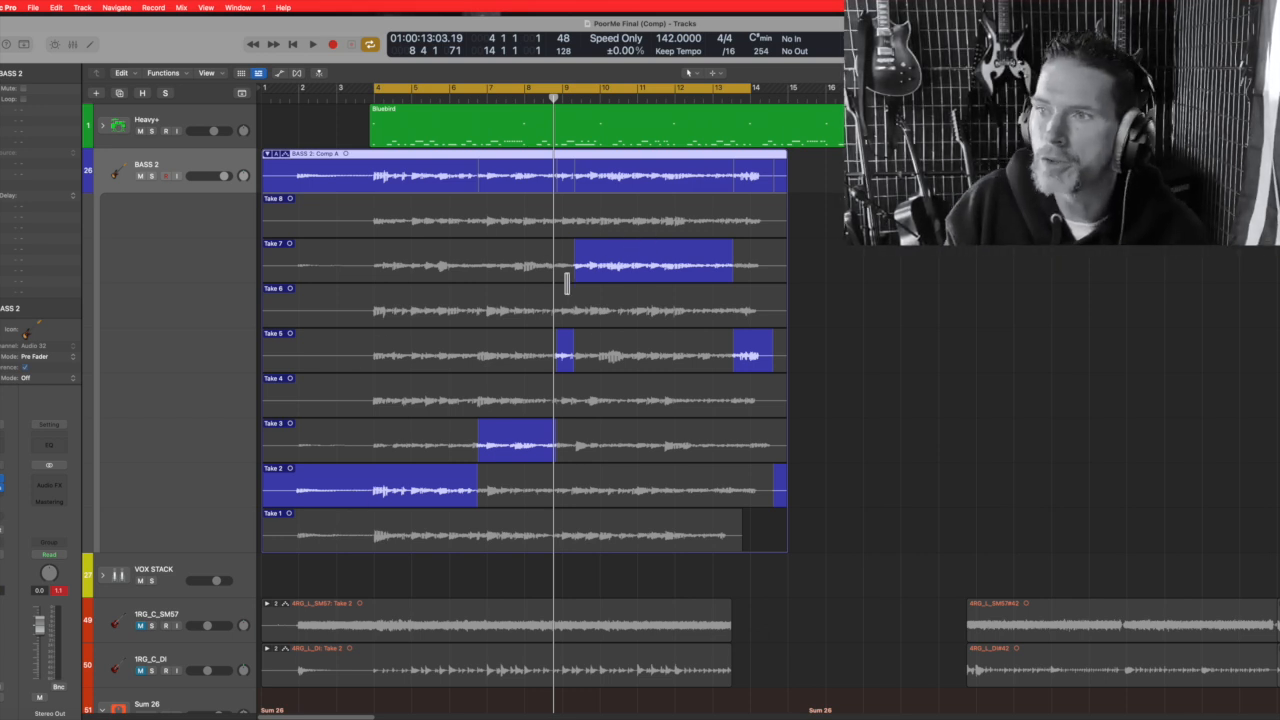
left_click_drag(577, 276, 471, 277)
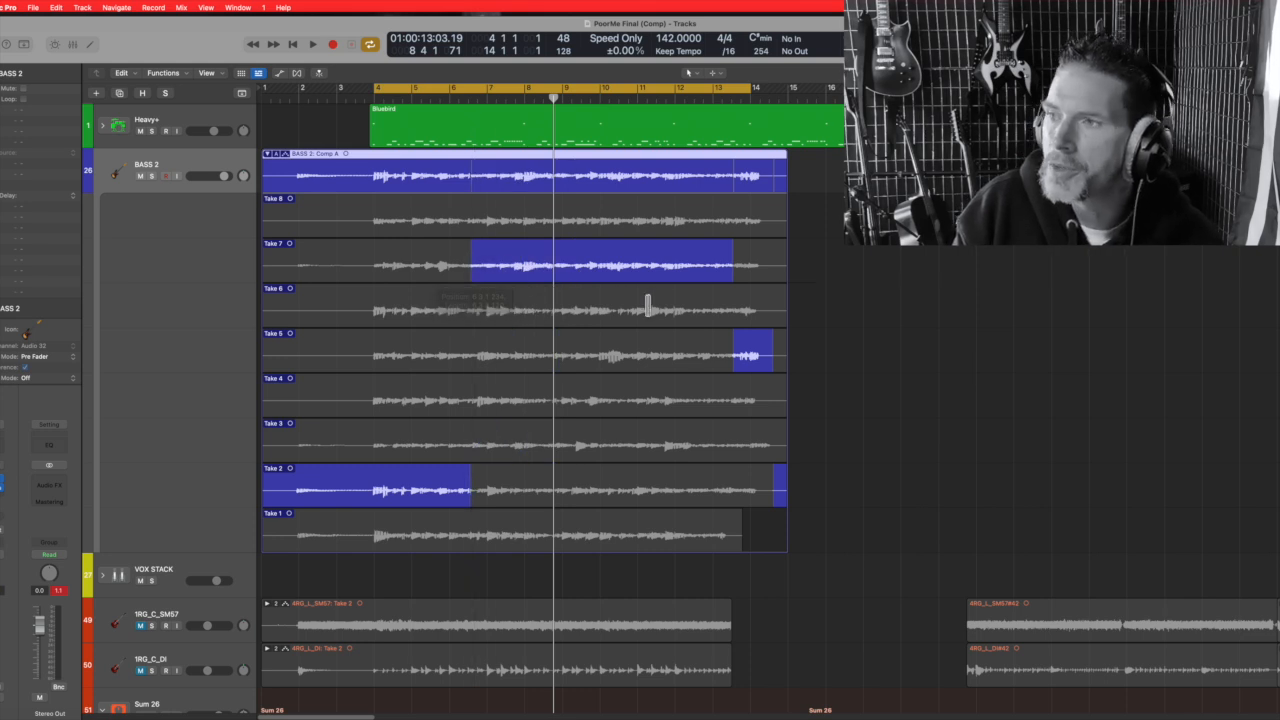
left_click_drag(735, 356, 579, 358)
left_click_drag(462, 268, 457, 270)
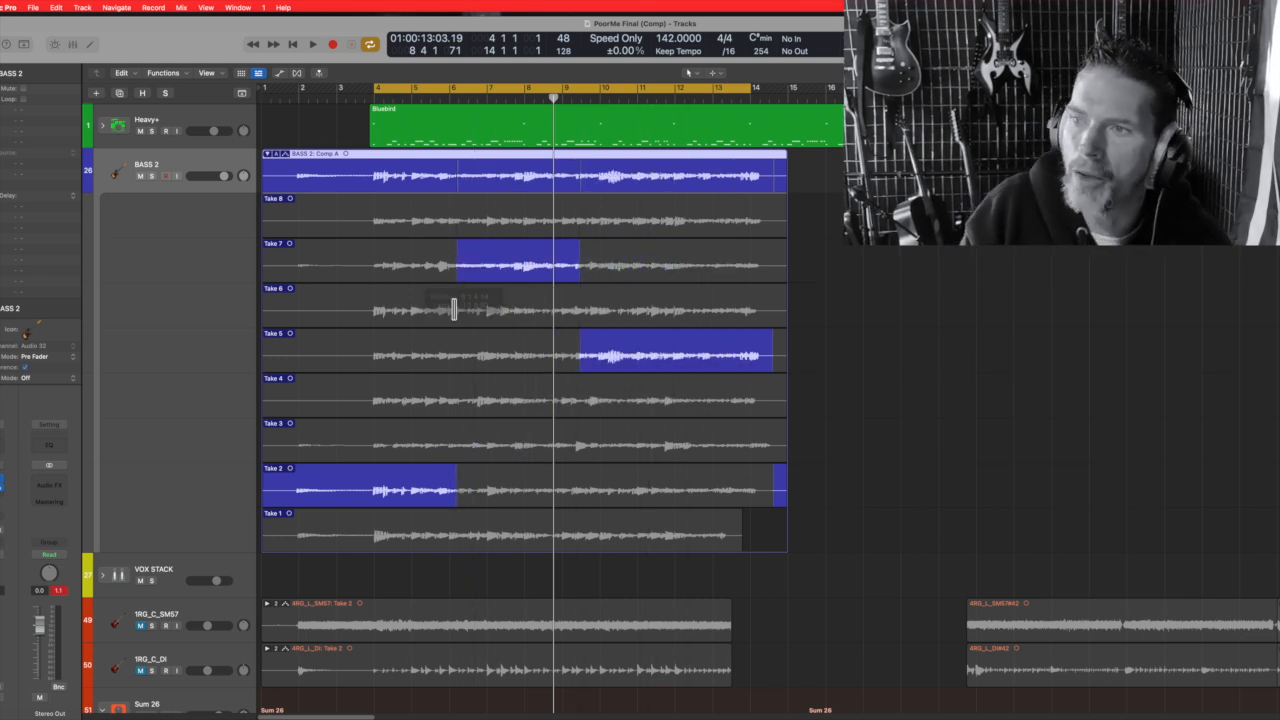
Audition the comp around the bar 6 transition, shifting the cycle range to bars 6–16 and back to bars 4–14.
left_click(314, 44)
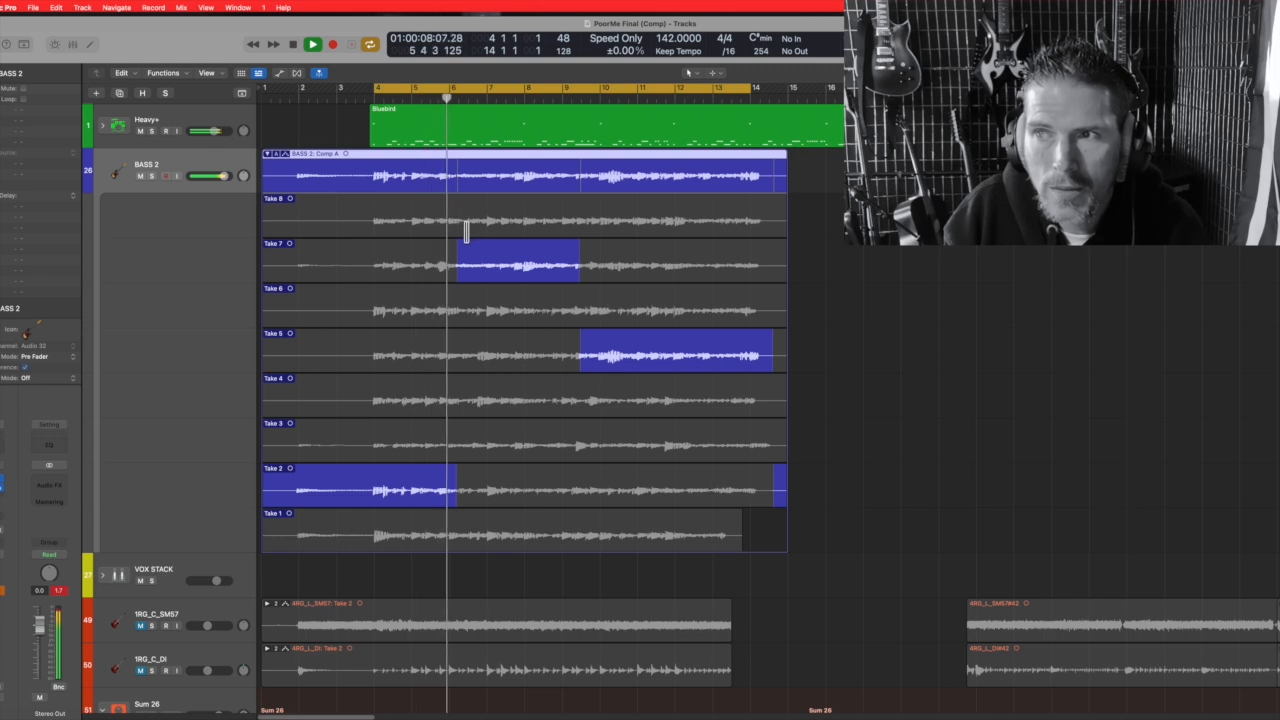
left_click(293, 44)
left_click_drag(438, 86, 514, 86)
left_click(313, 45)
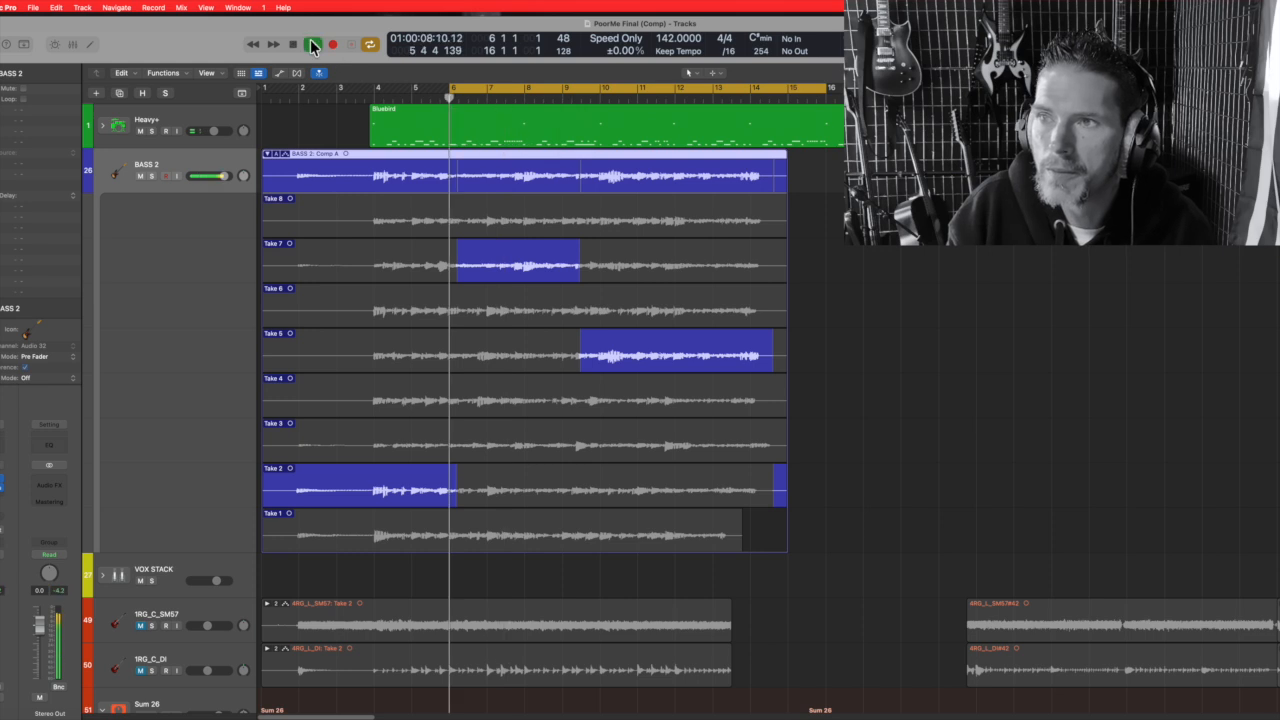
key("space")
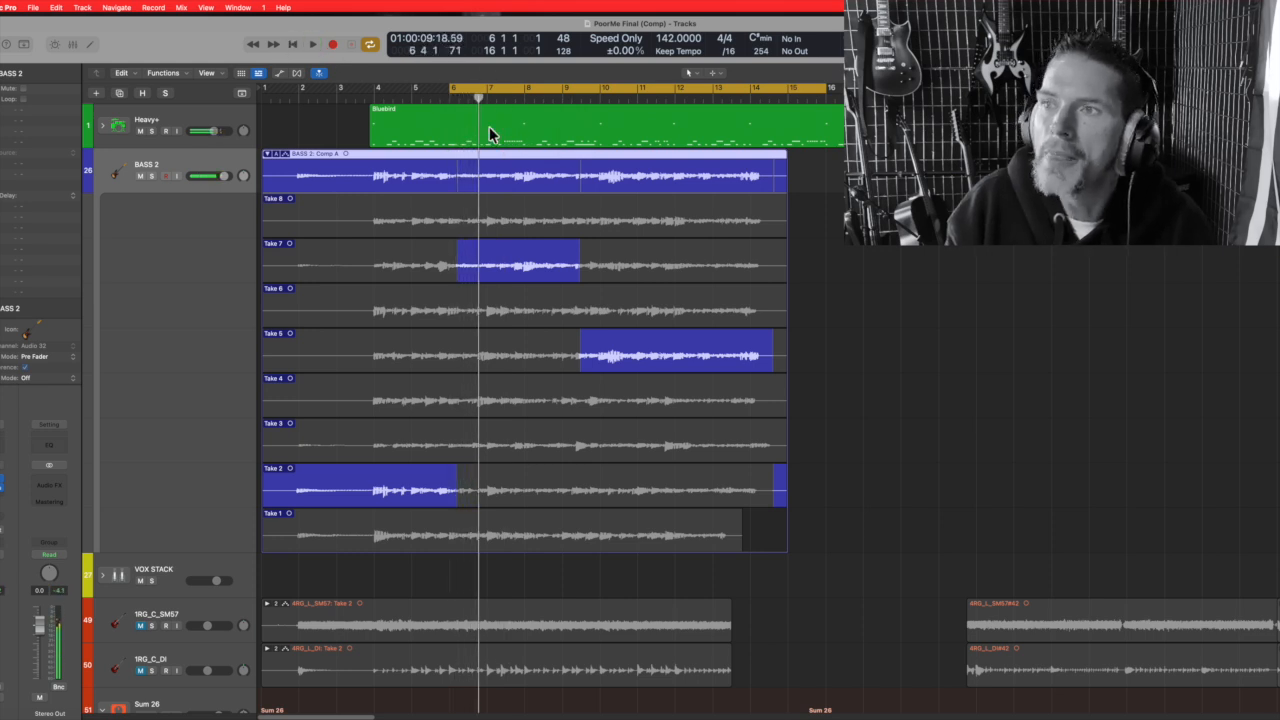
left_click_drag(493, 92, 417, 90)
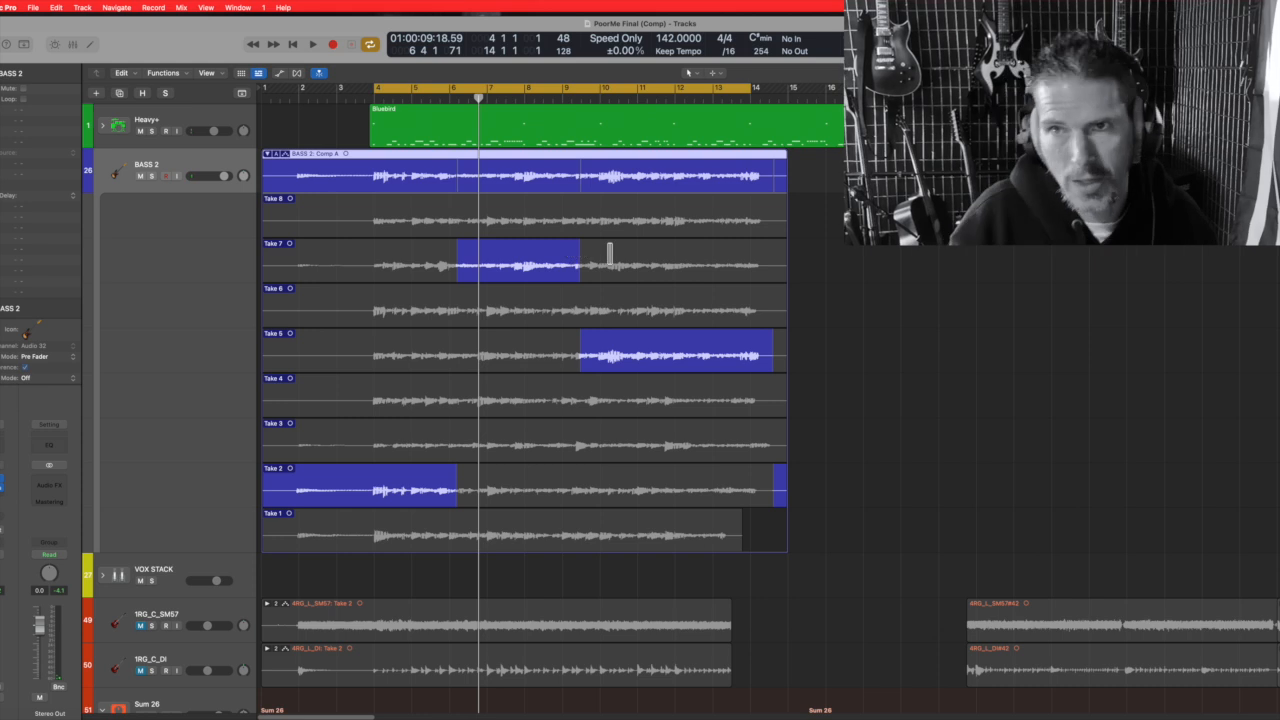
Check the crossfade time and curve for merging and take comping in the audio editing settings, and close the settings.
left_click(6, 7)
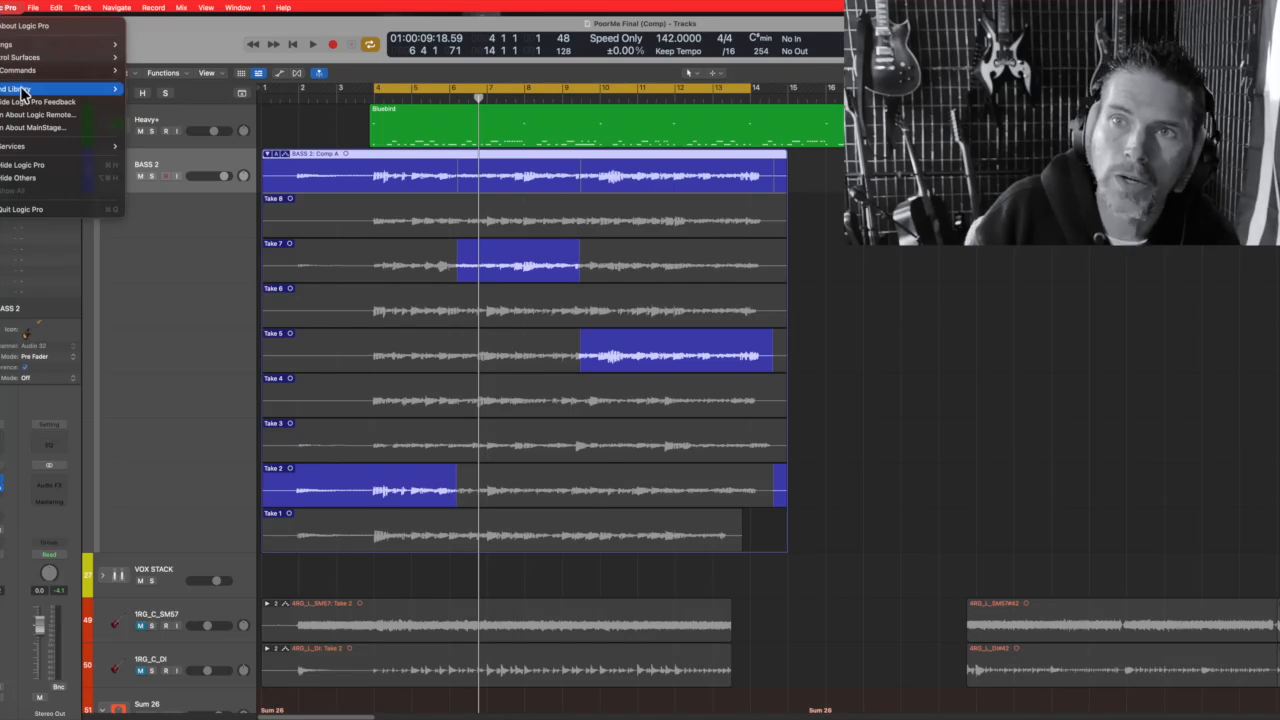
mouse_move(44, 90)
mouse_move(66, 44)
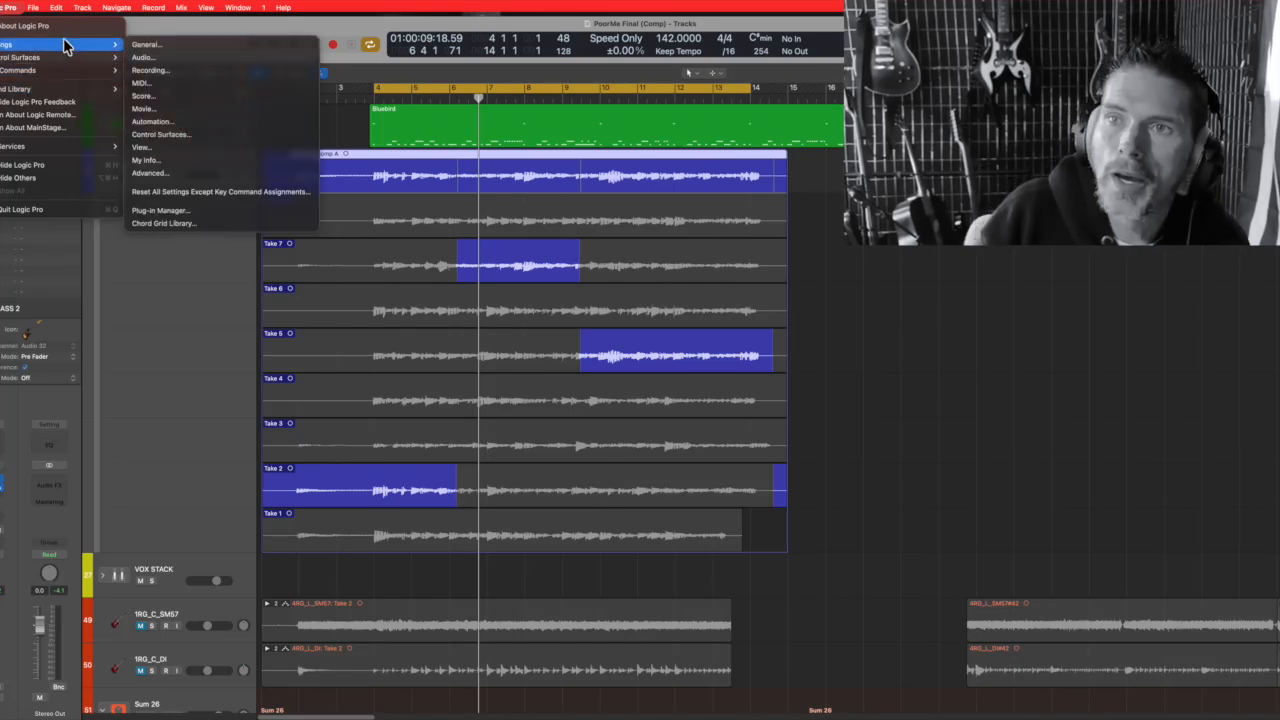
left_click(235, 57)
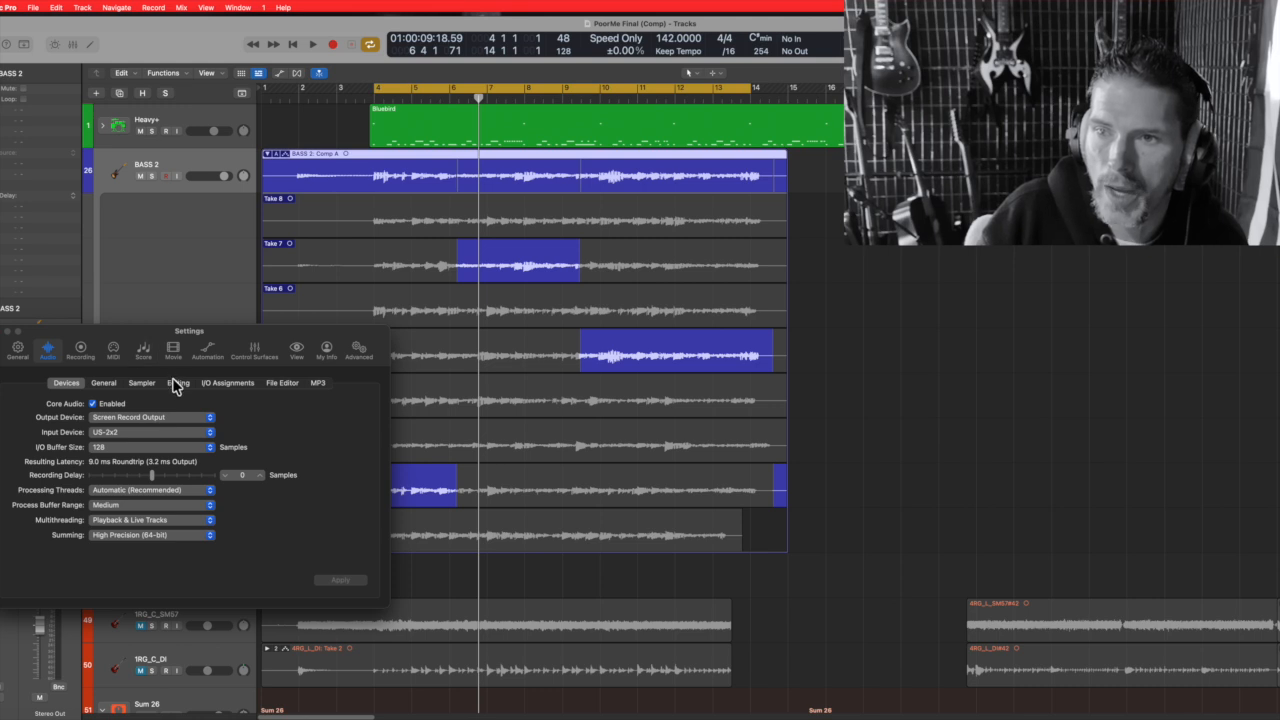
left_click(176, 383)
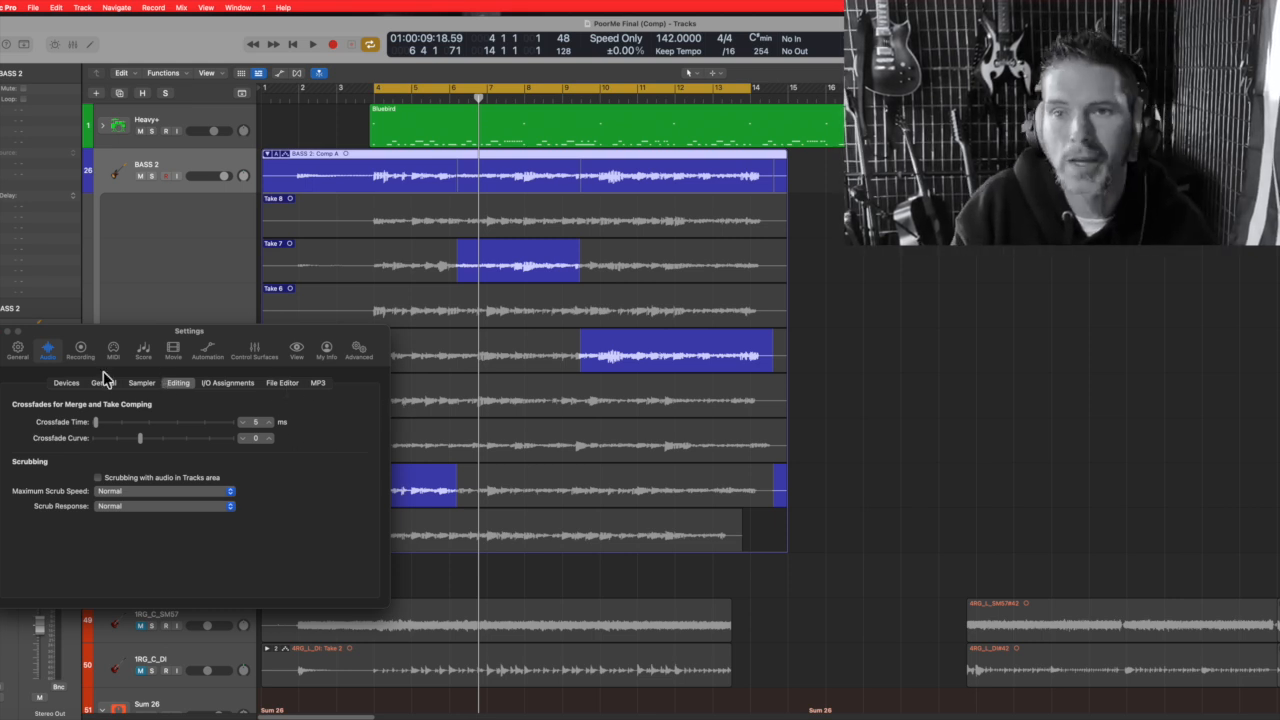
left_click(6, 331)
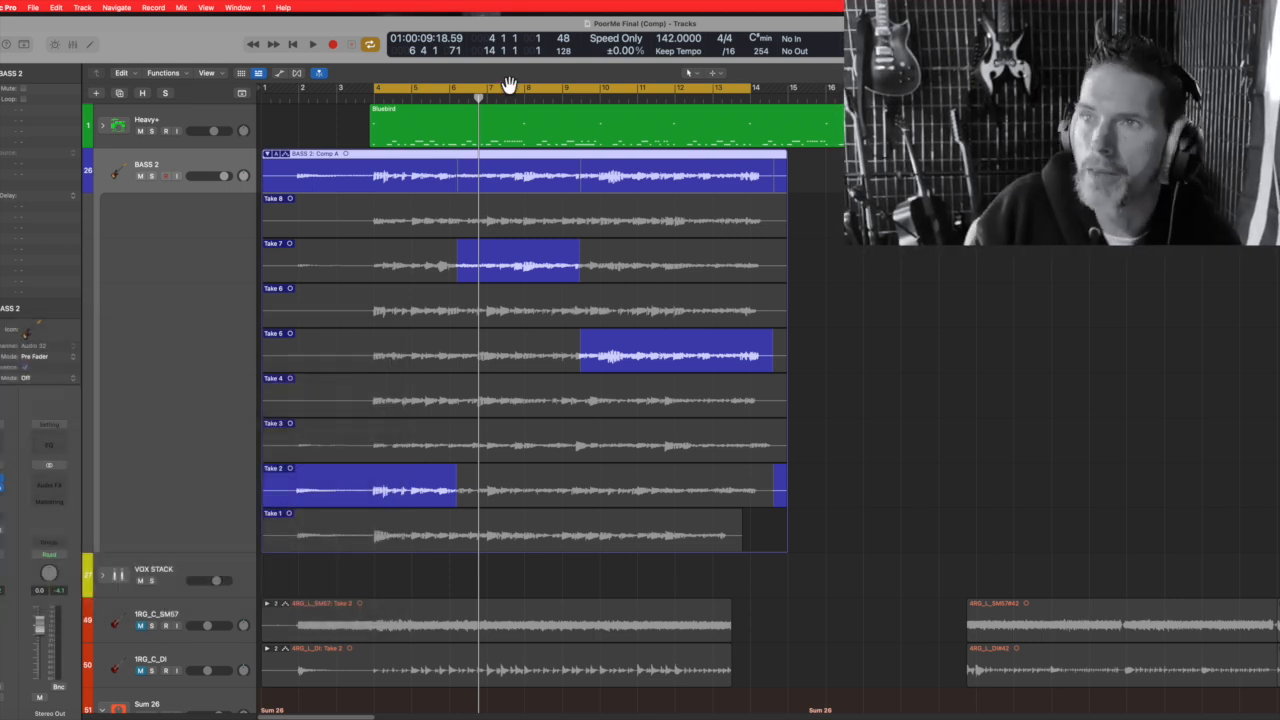
Recomp BASS 2 from Take 4, with Take 5 from just before bar 7 and Take 1 from just before bar 10, and play it back.
left_click_drag(449, 494, 889, 517)
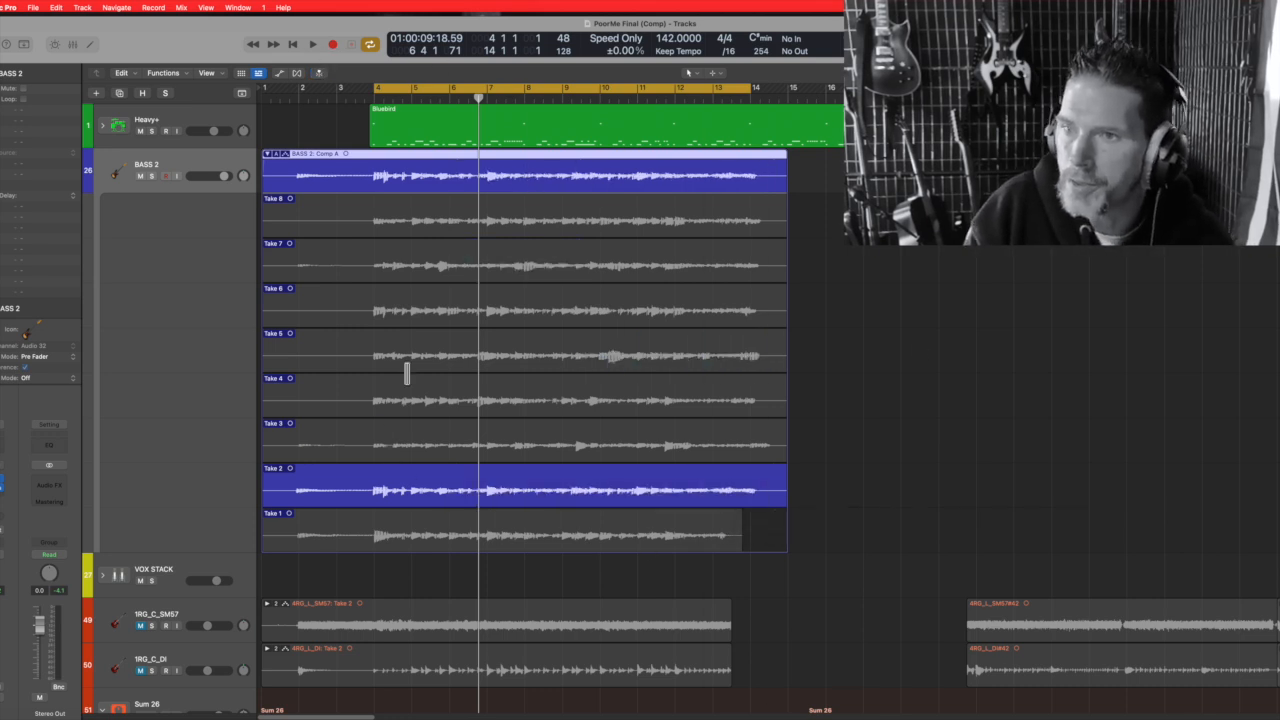
left_click(376, 408)
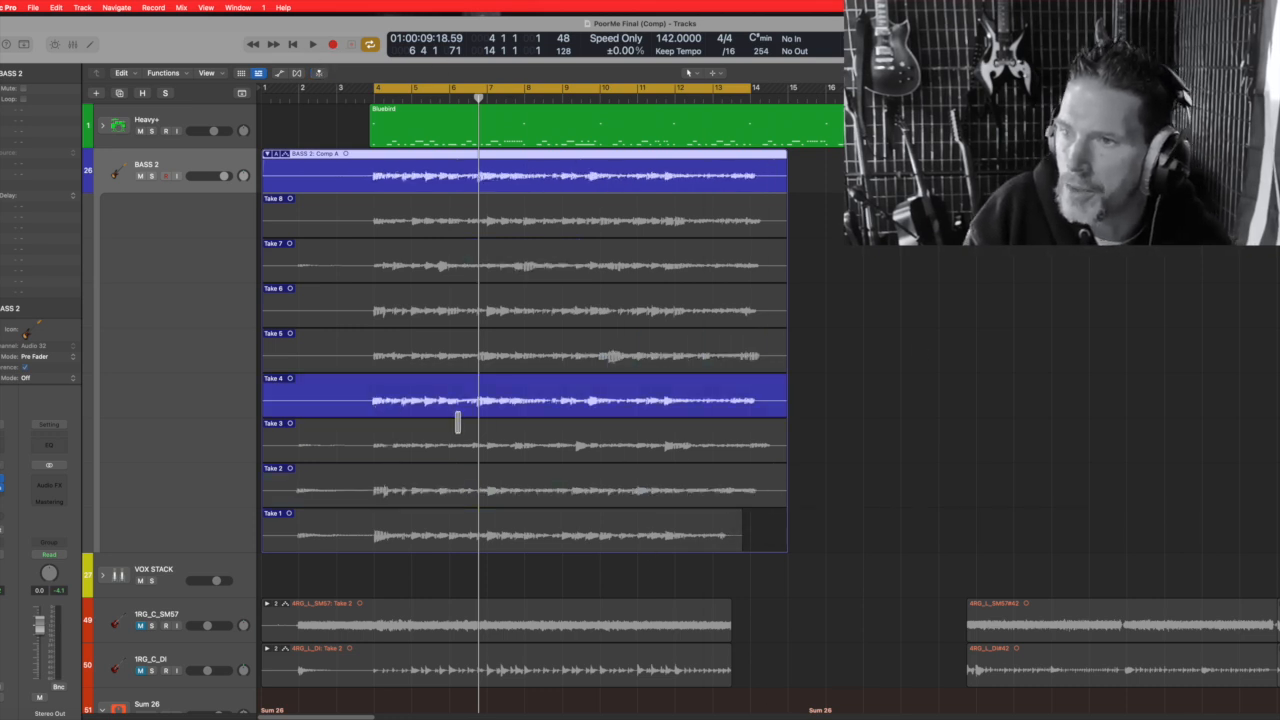
left_click_drag(479, 360, 596, 368)
left_click_drag(602, 544, 760, 545)
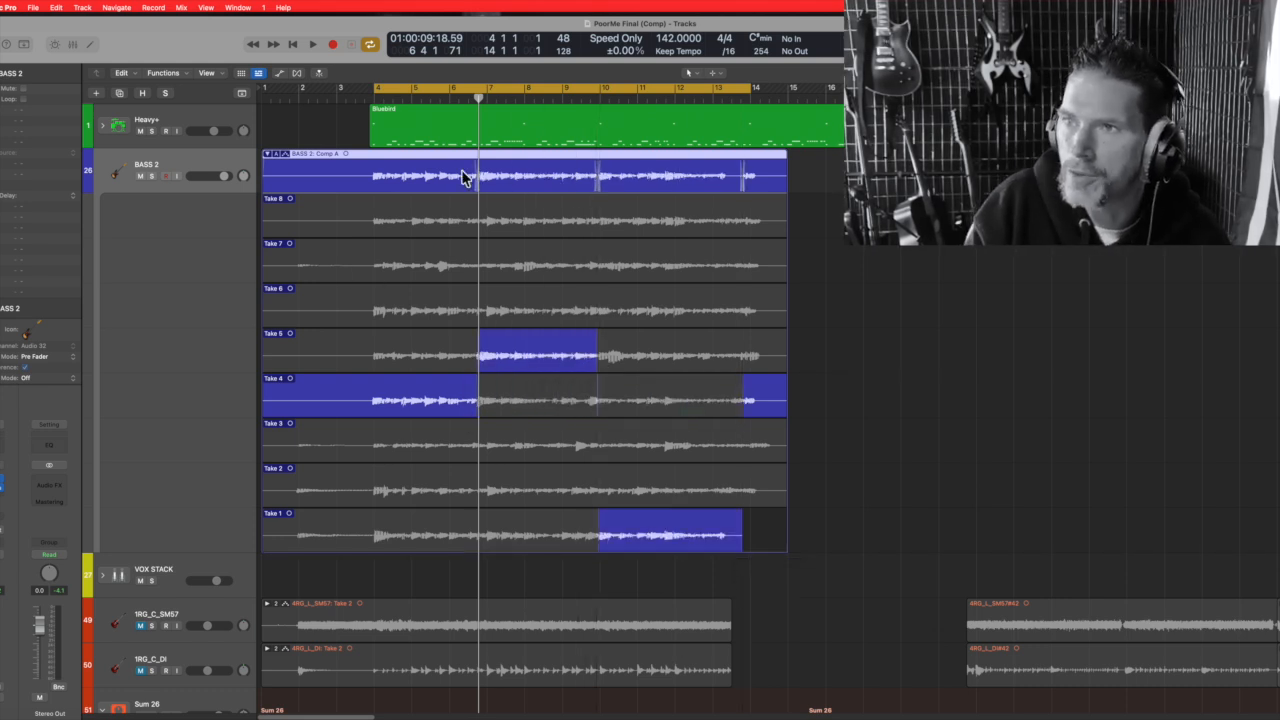
mouse_move(593, 361)
left_mouse_down()
mouse_move(606, 362)
mouse_move(594, 362)
left_mouse_up()
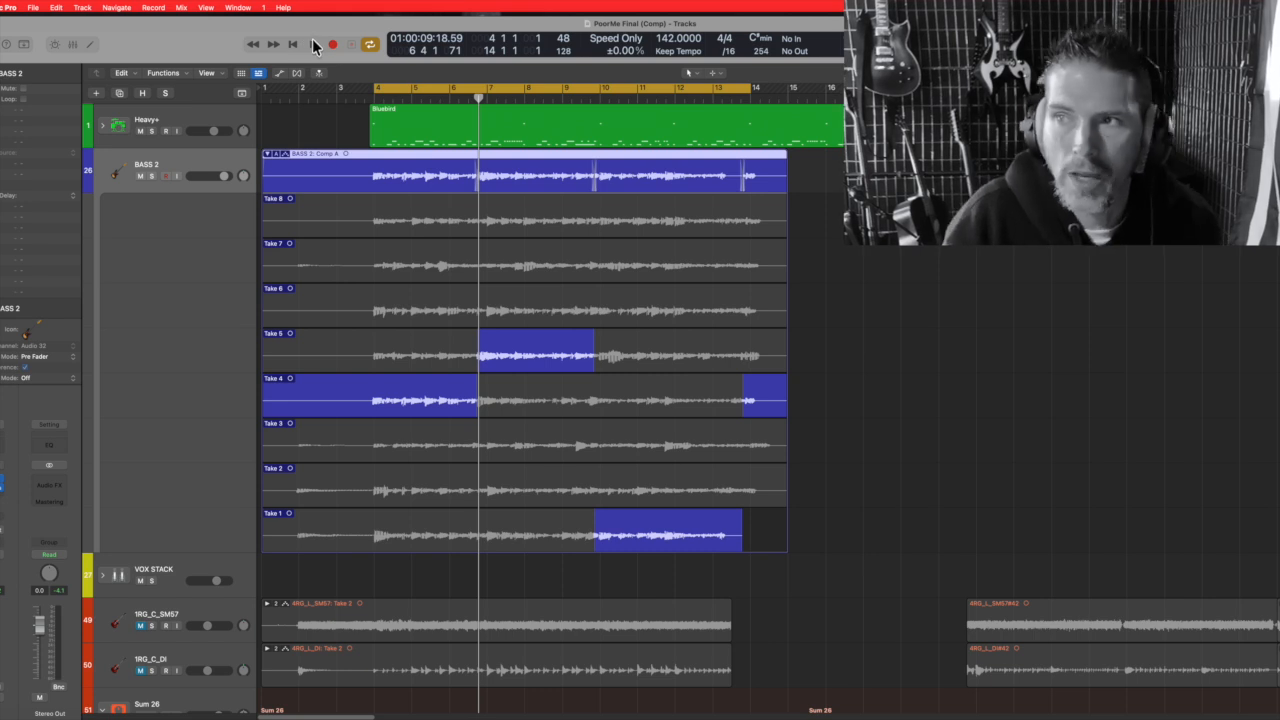
key("space")
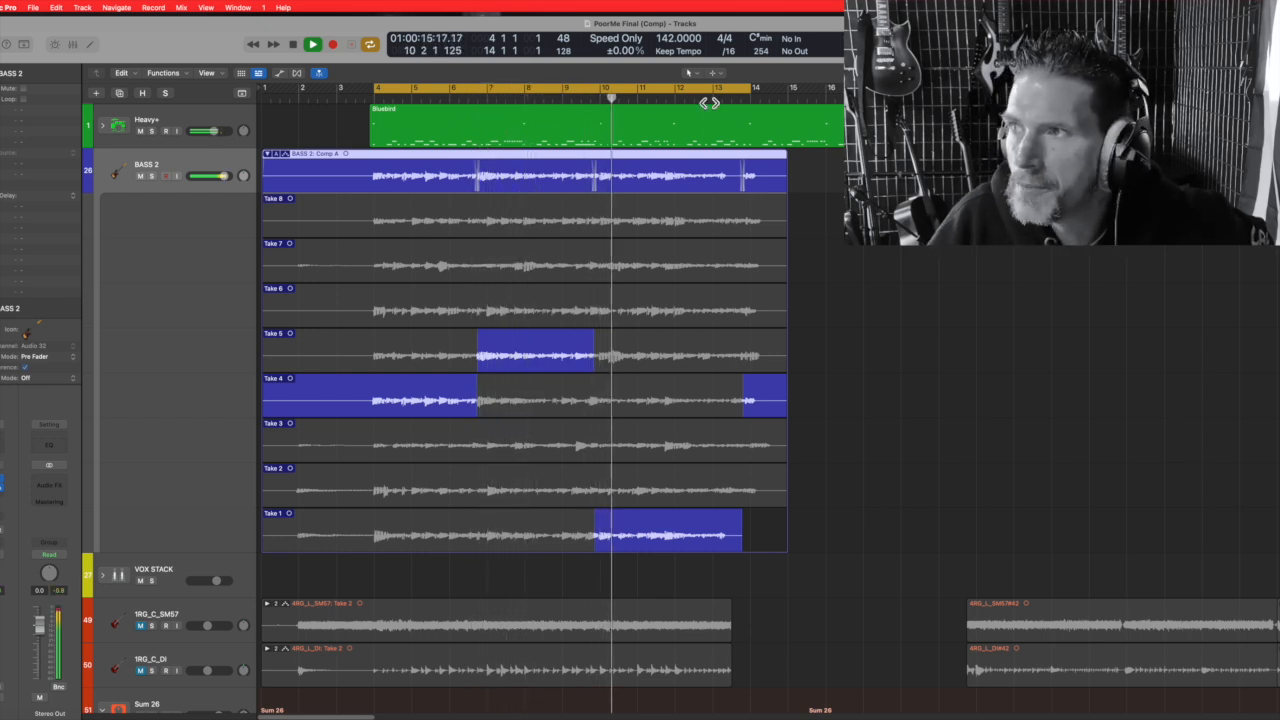
left_click(292, 46)
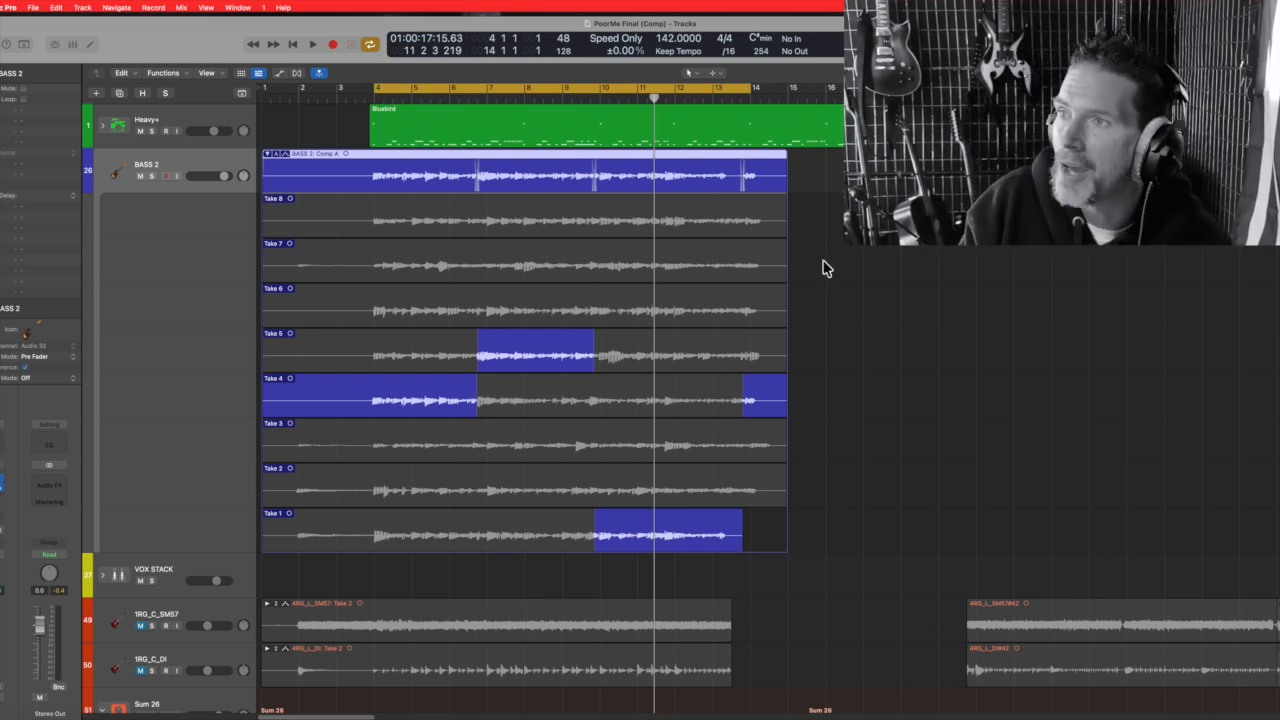
Collapse the first take folder, look over the song's other BASS 2 take folders including the one near bar 113, and collapse those too.
double_click(683, 158)
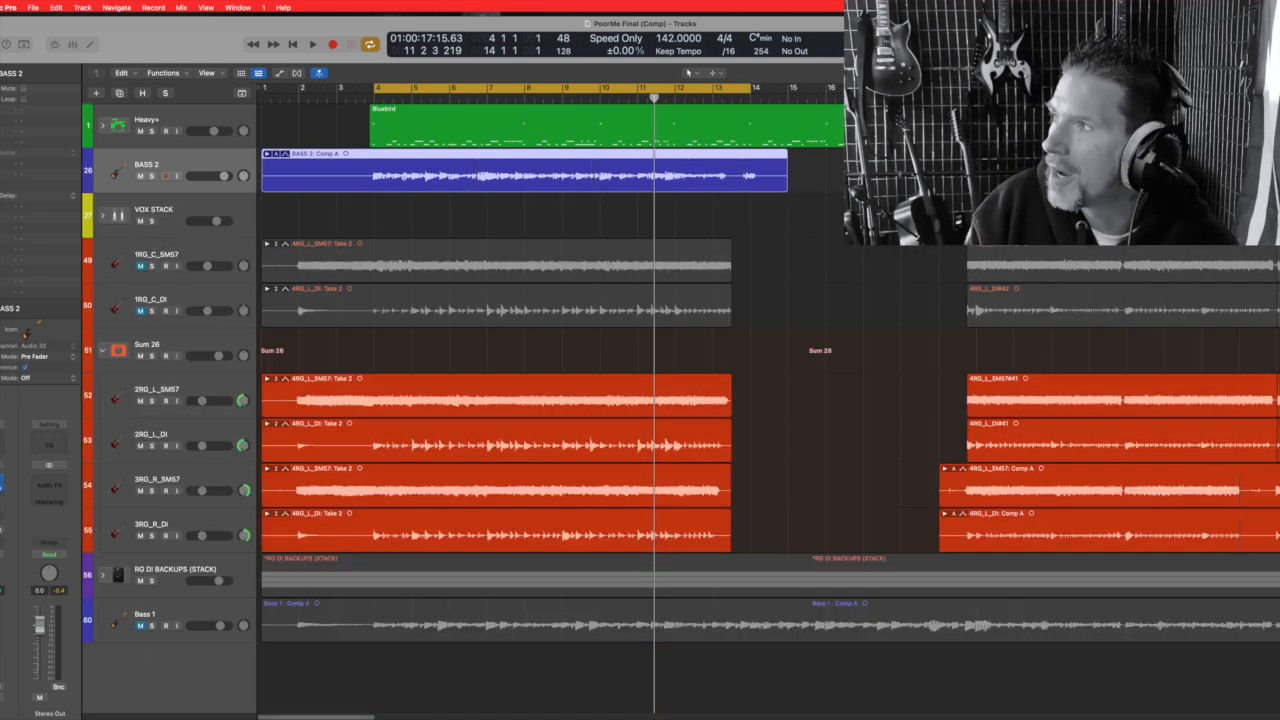
key("z")
double_click(785, 170)
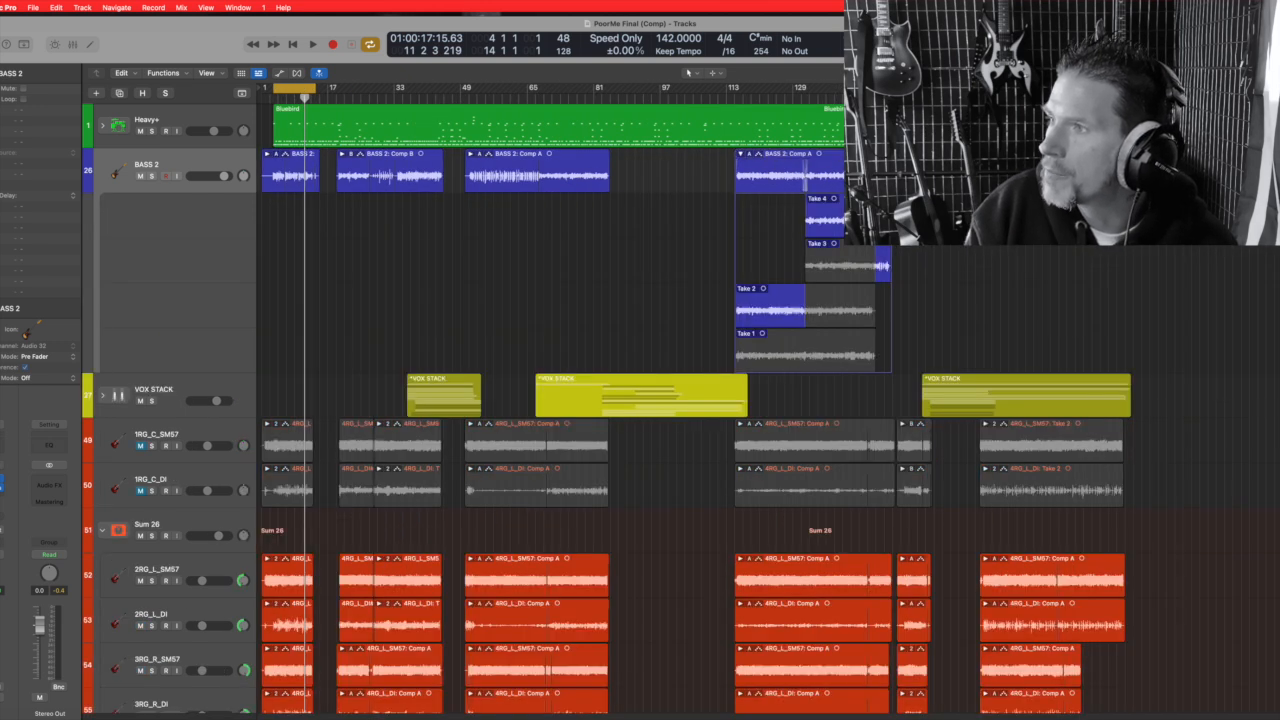
scroll(1128, 433, "up", 5)
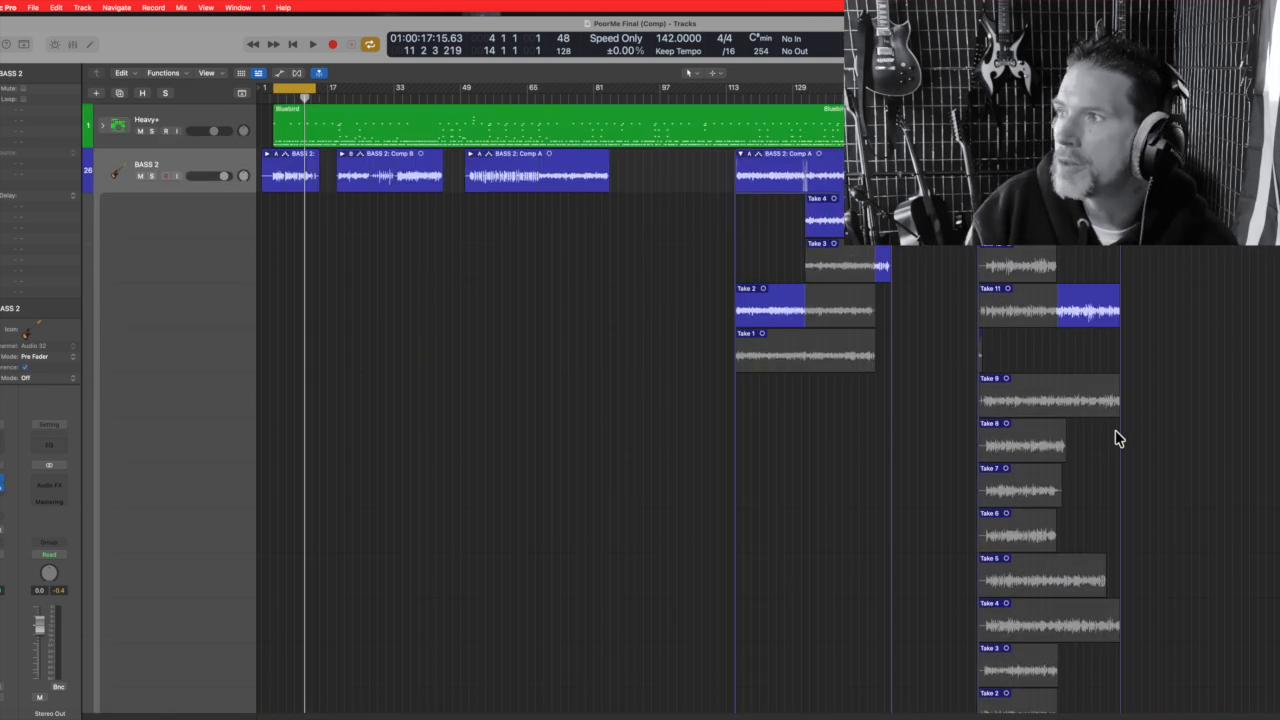
left_click(984, 154)
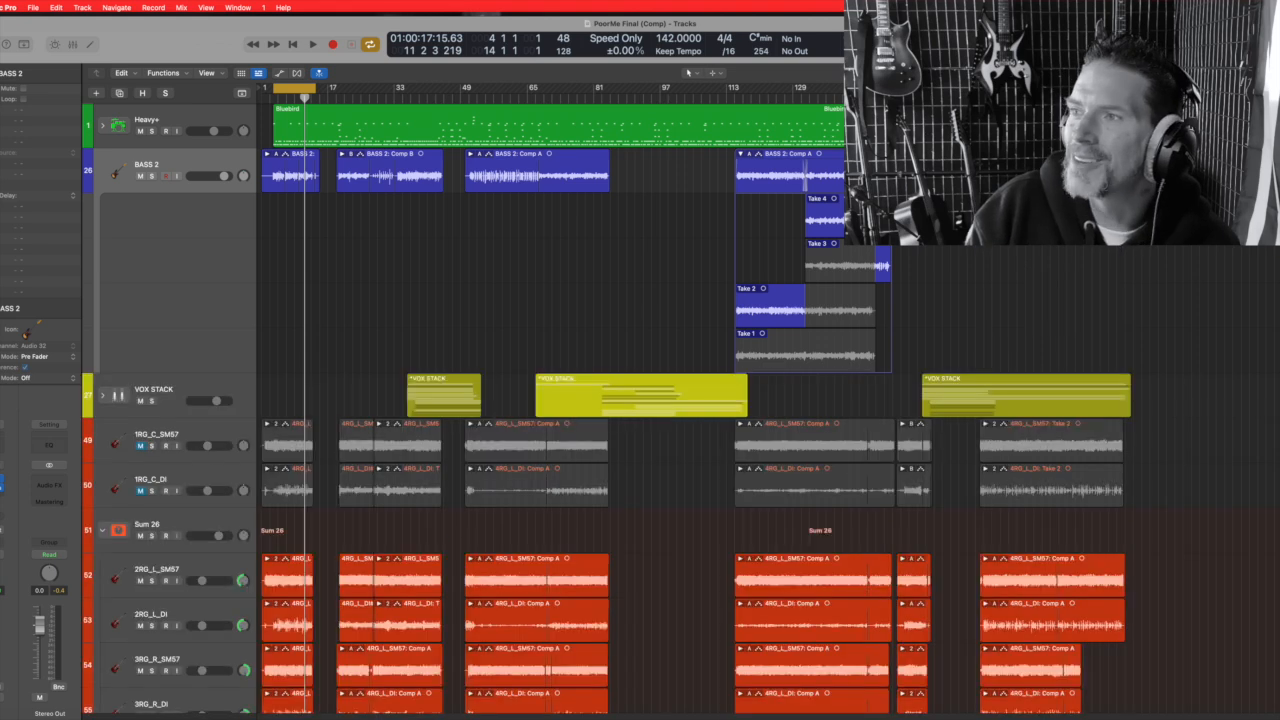
double_click(825, 155)
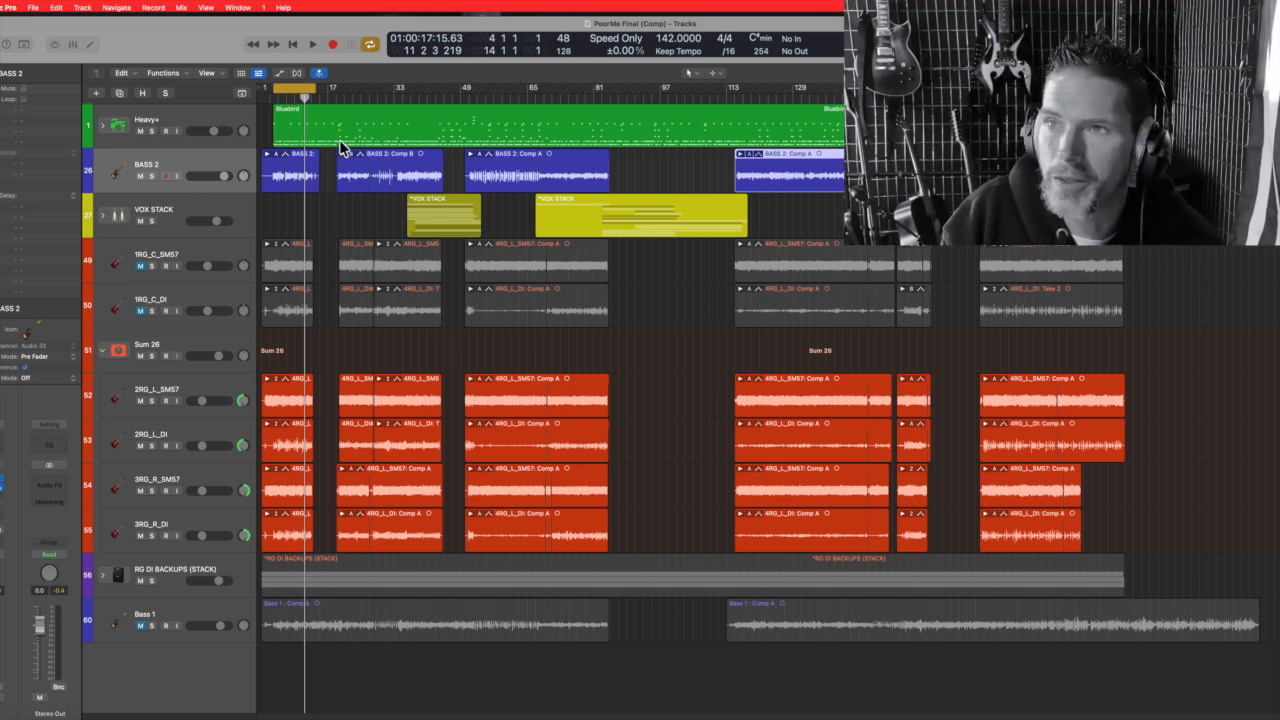
Reopen the first BASS 2 take folder and examine the comp's transition between Take 4 and Take 5 up close.
double_click(301, 159)
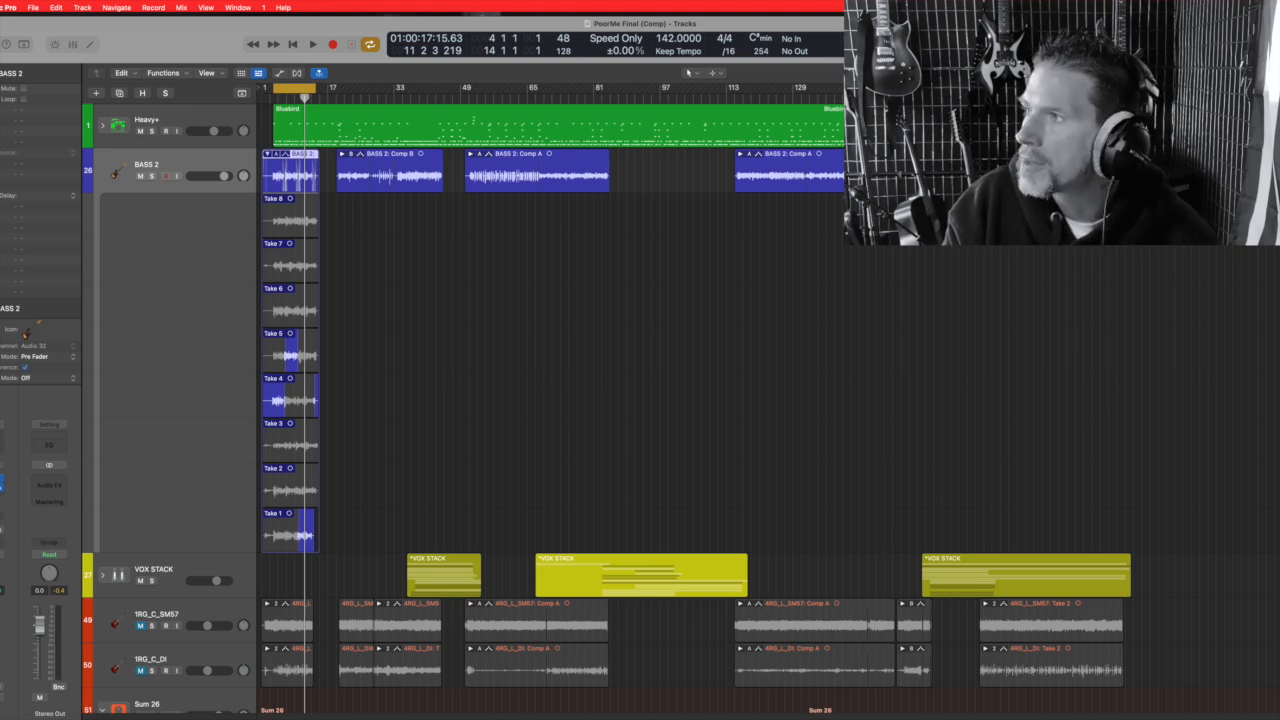
key("z")
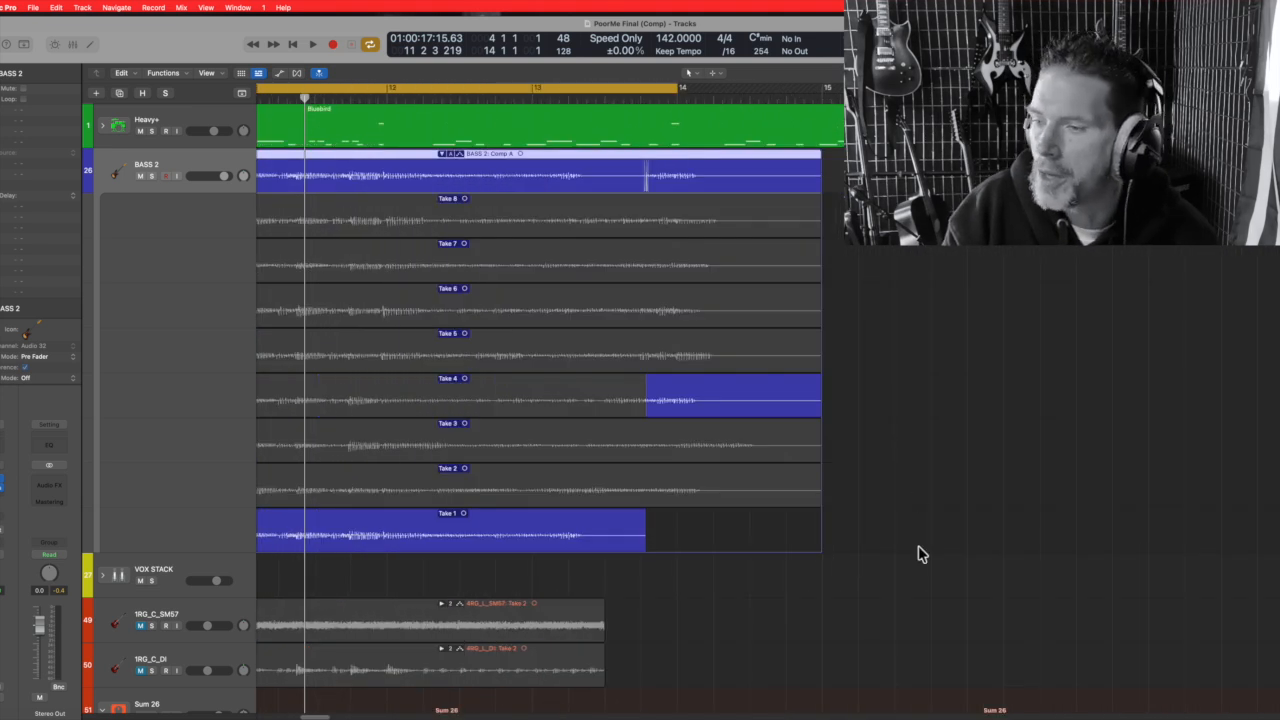
mouse_move(315, 717)
left_mouse_down()
mouse_move(276, 717)
mouse_move(290, 717)
left_mouse_up()
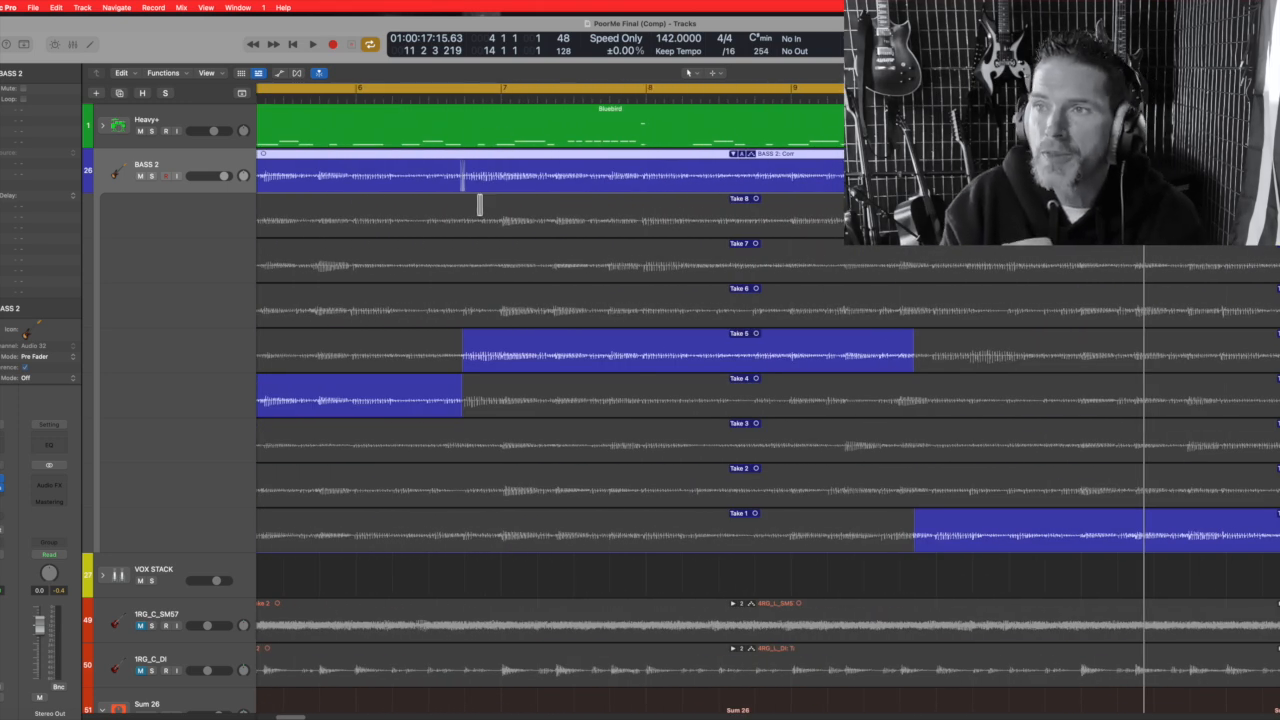
Collapse the first BASS 2 take folder and flatten and merge its comp into a single region.
double_click(407, 162)
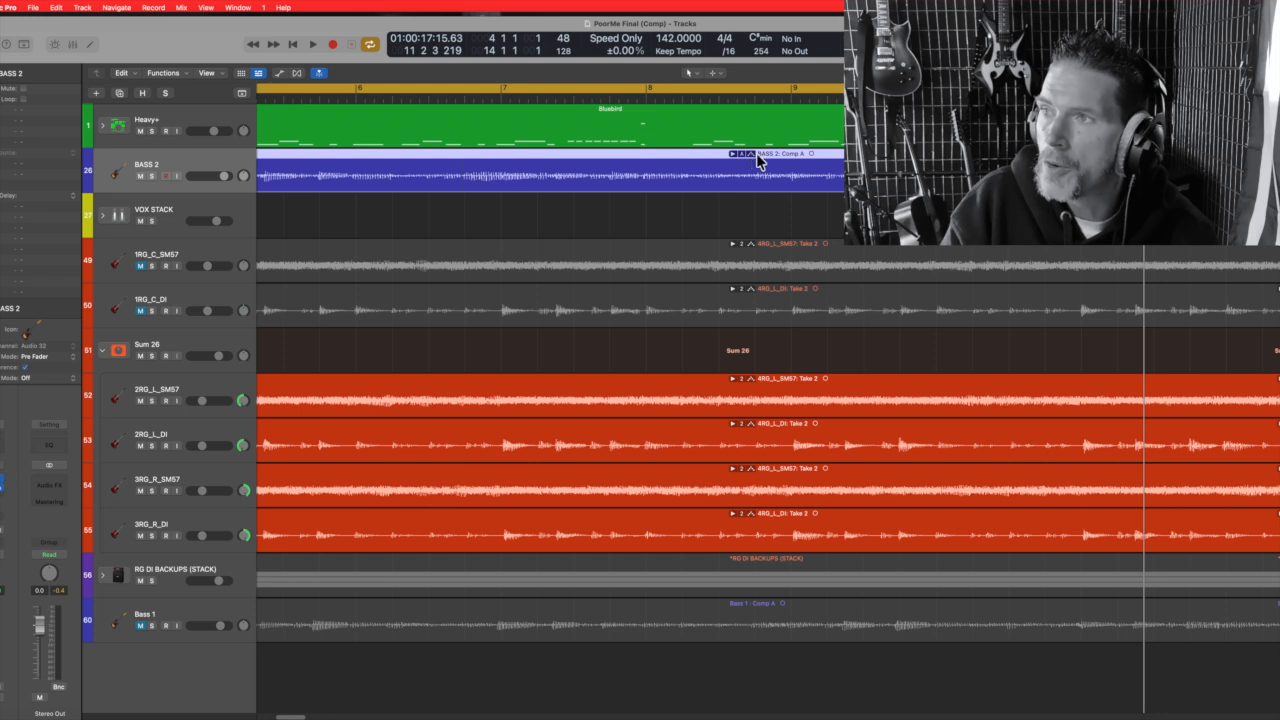
left_click(740, 155)
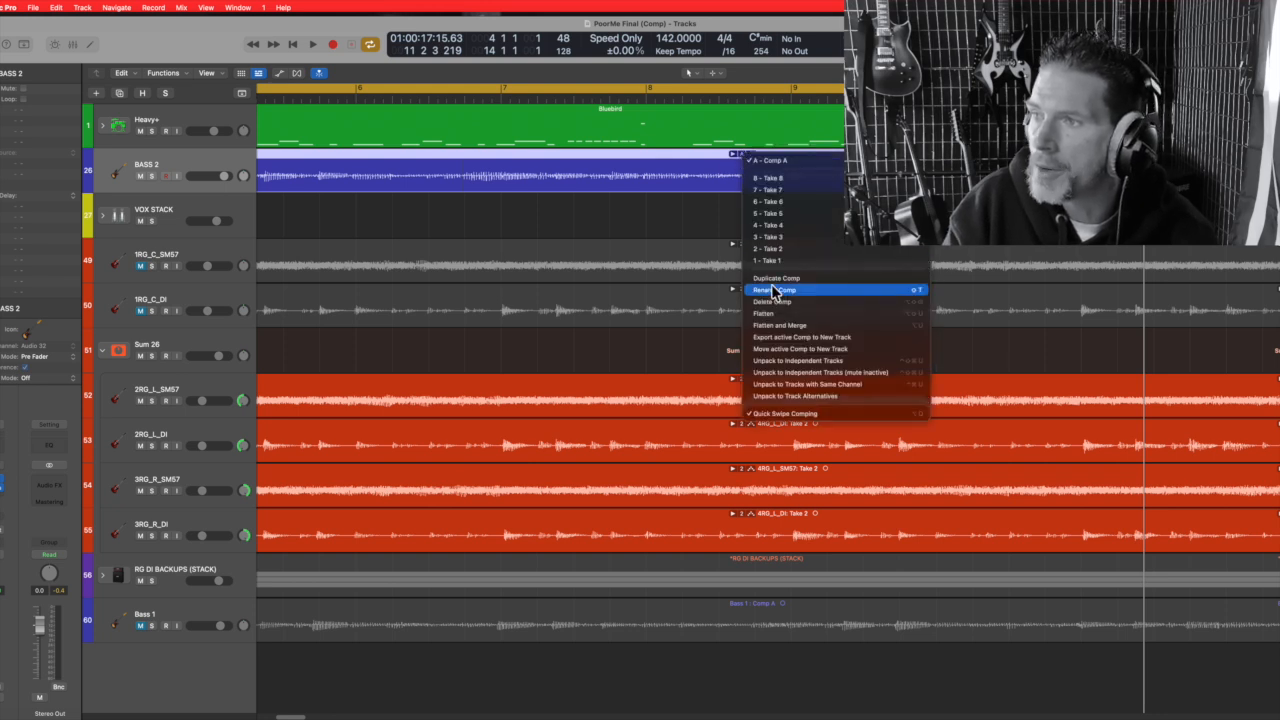
left_click(780, 325)
Split the merged BASS 2 region at bar 13.
scroll(887, 300, "left", 6)
scroll(887, 300, "right", 13)
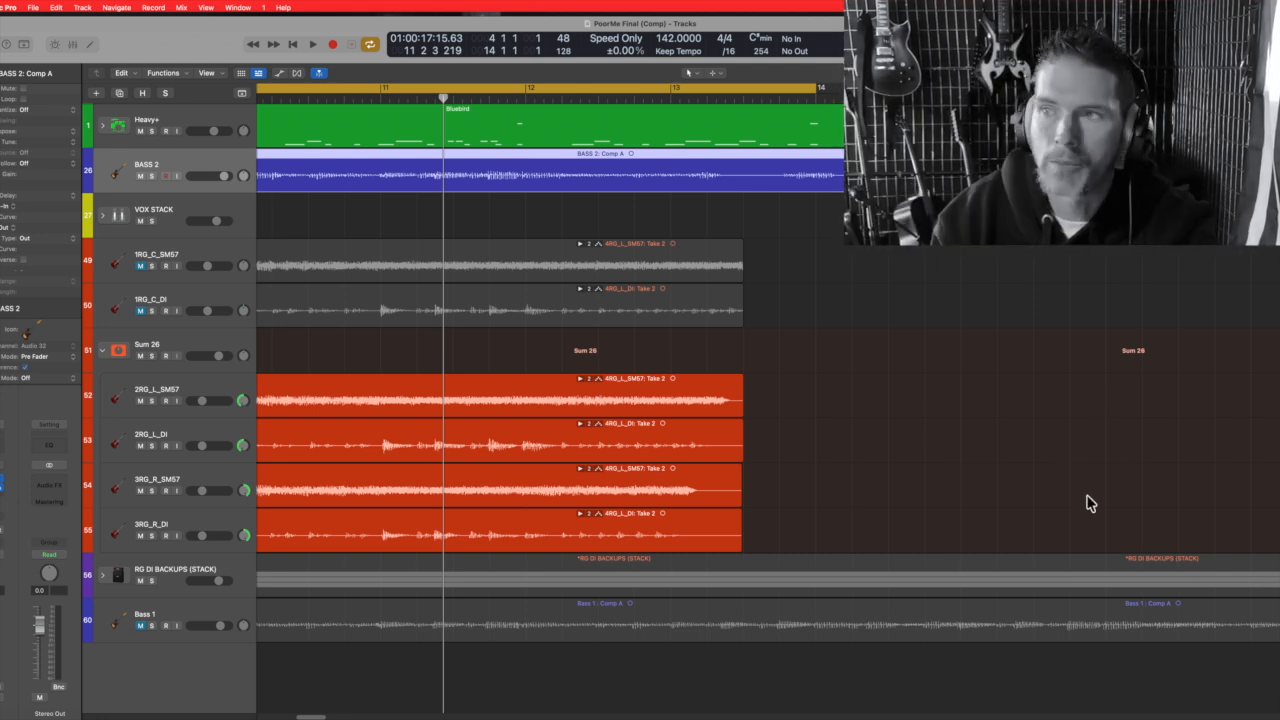
left_click(667, 100)
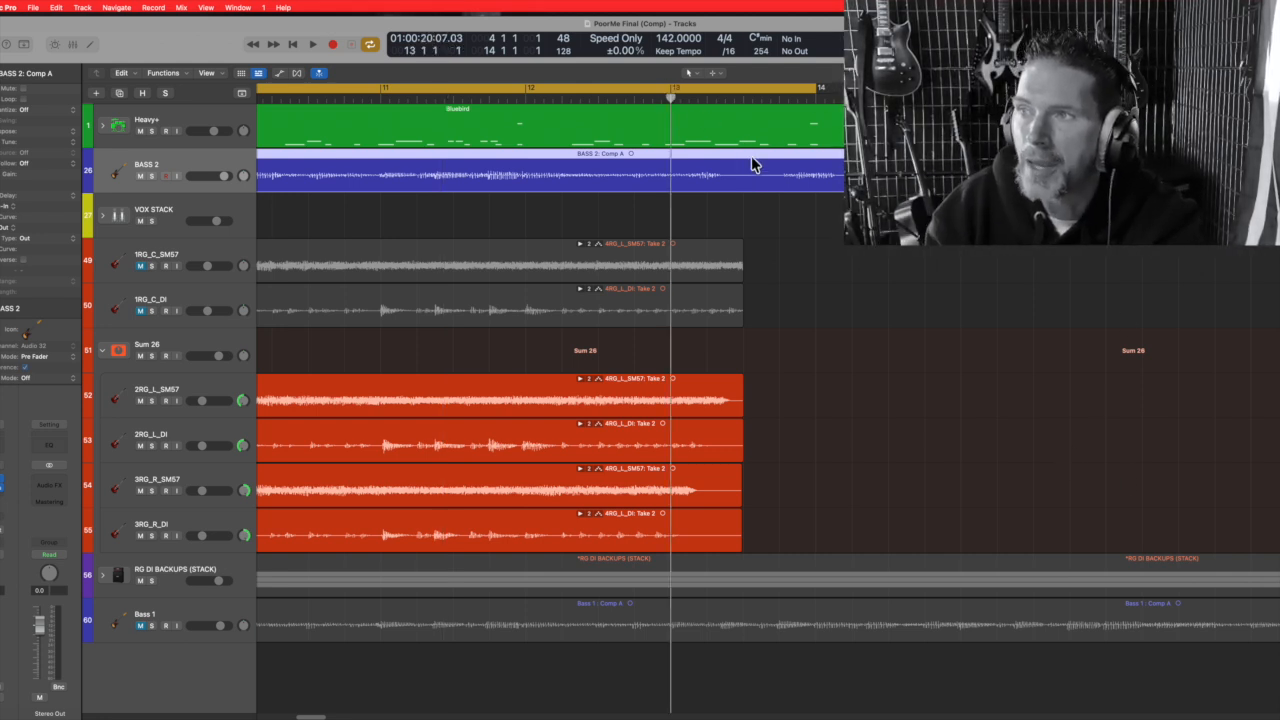
right_click(752, 164)
left_click(828, 180)
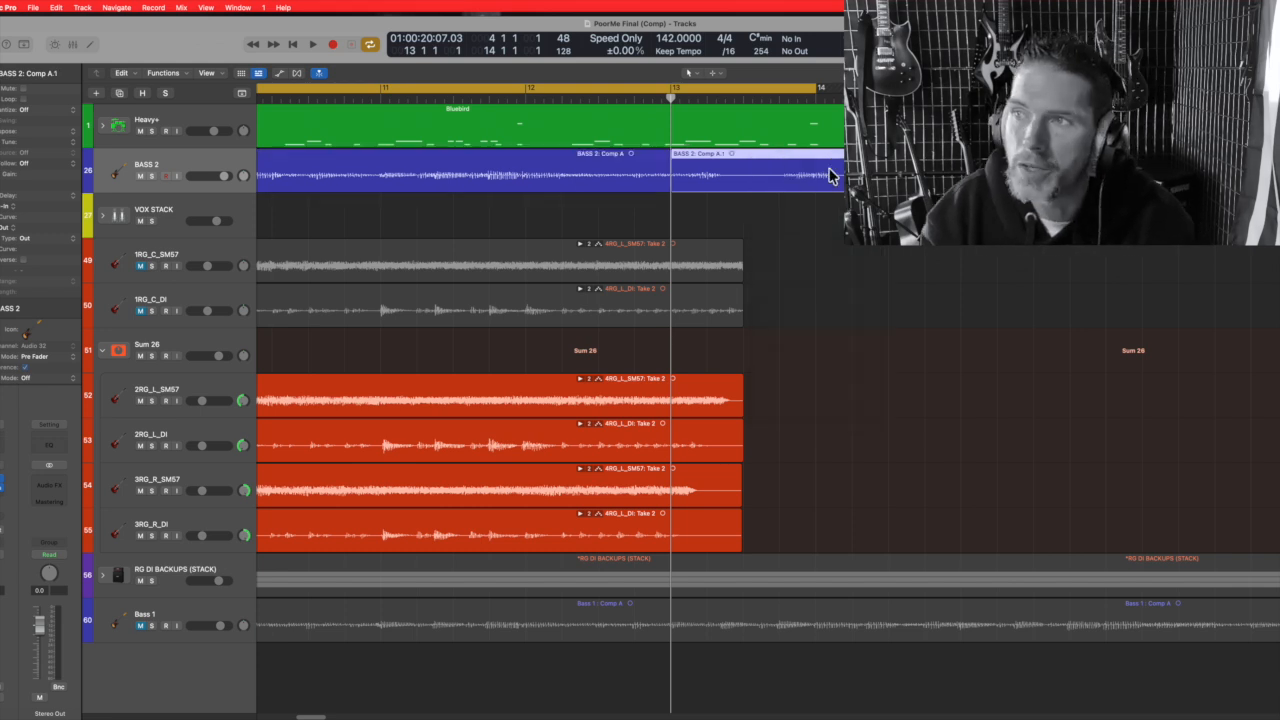